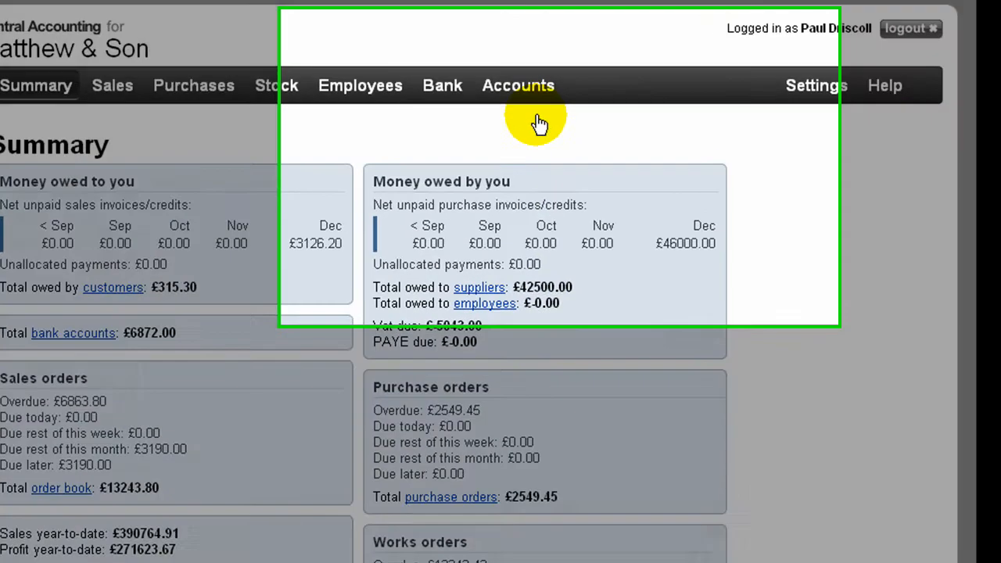
Open the Lathe asset's details in the asset list for editing and go to its economic life.
{"action": "mouse_move", "coordinate": [548, 74]}
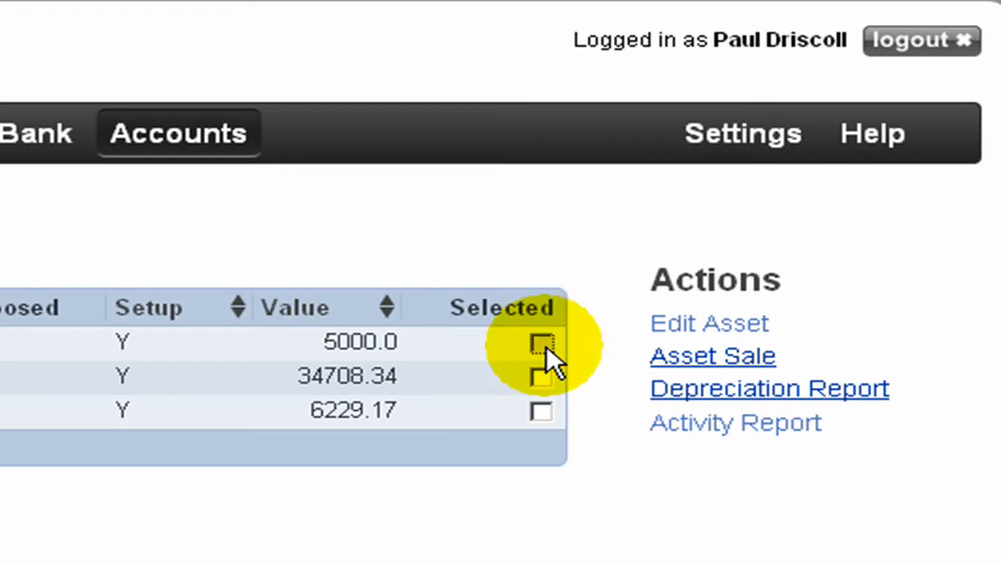
{"action": "left_click", "coordinate": [541, 344]}
{"action": "left_click", "coordinate": [709, 323]}
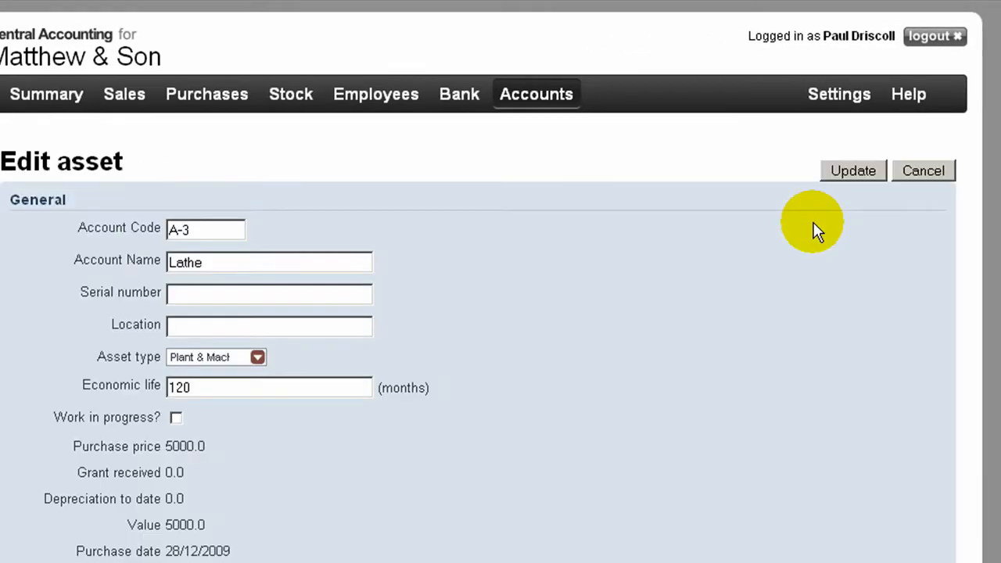
{"action": "left_click", "coordinate": [212, 386]}
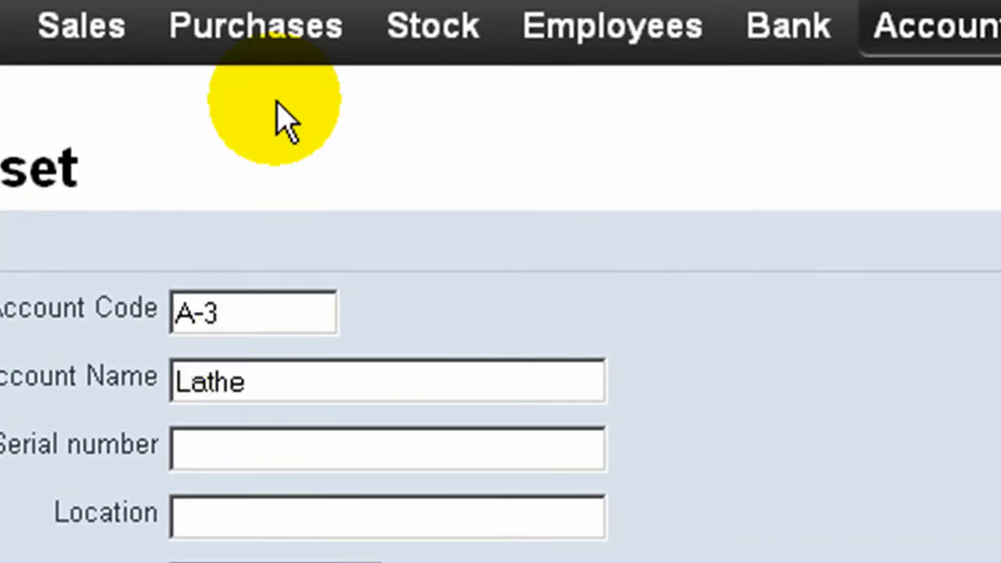
Start a new purchase invoice without an order or GRN and choose ASAP Tools Limited as the supplier.
{"action": "left_click", "coordinate": [276, 56]}
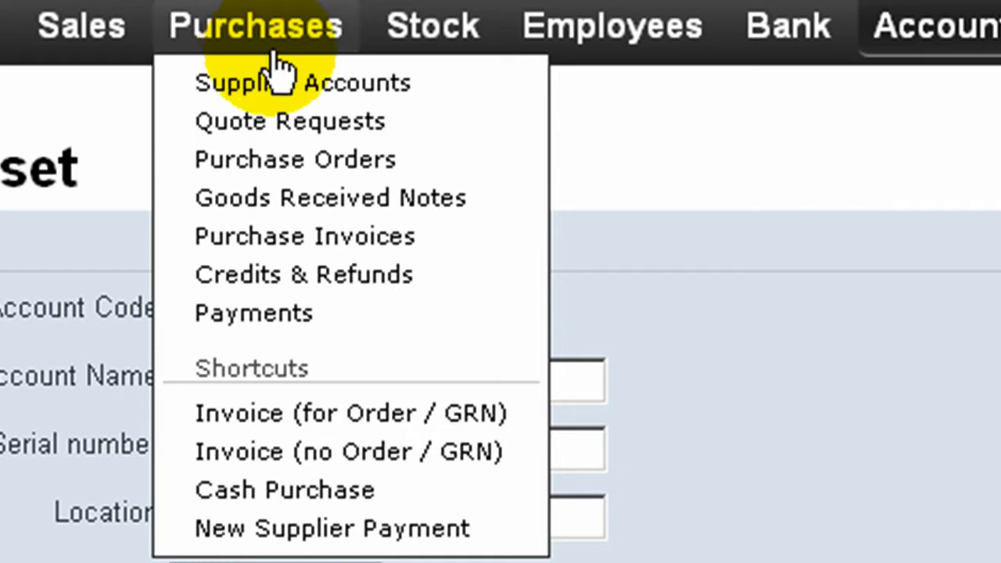
{"action": "left_click", "coordinate": [272, 465]}
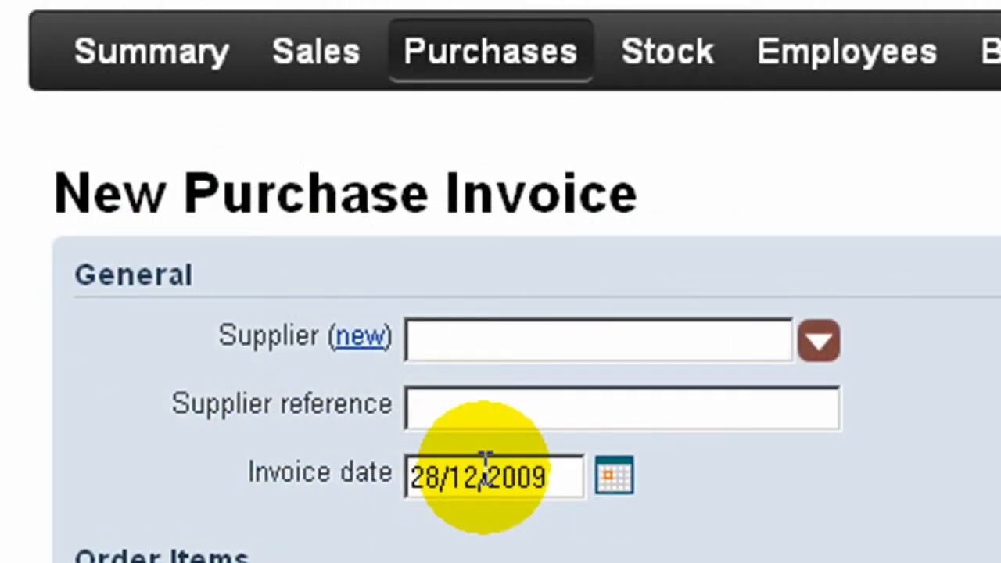
{"action": "left_click", "coordinate": [479, 346]}
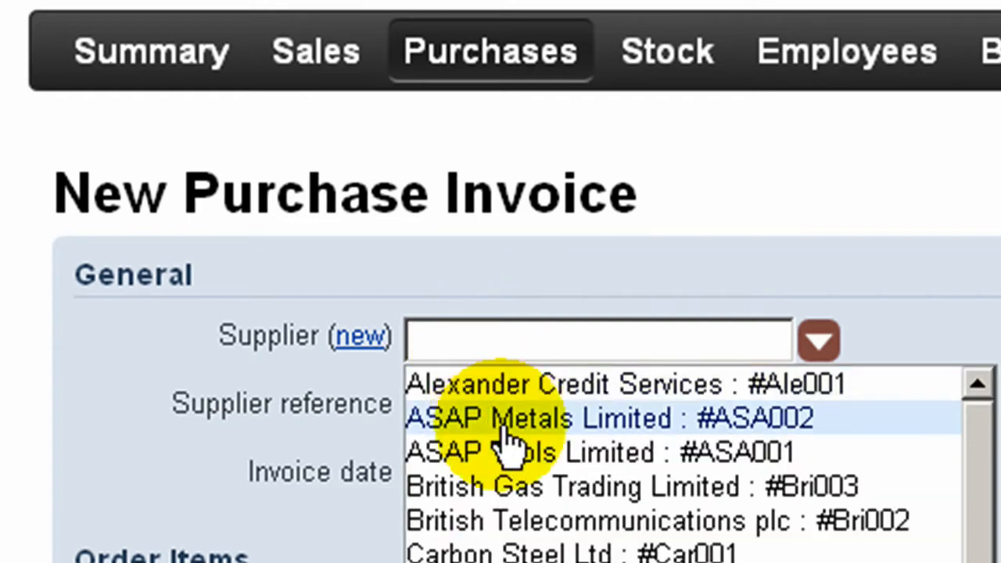
{"action": "left_click", "coordinate": [508, 469]}
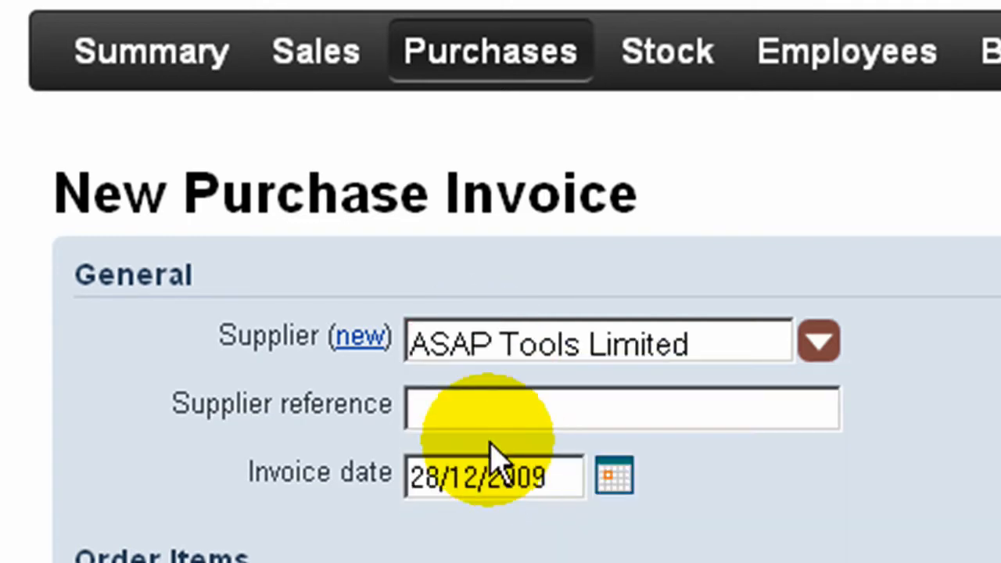
Enter 87087807 as the invoice's supplier reference and set the invoice date to 25/11/2009.
{"action": "left_click", "coordinate": [468, 413]}
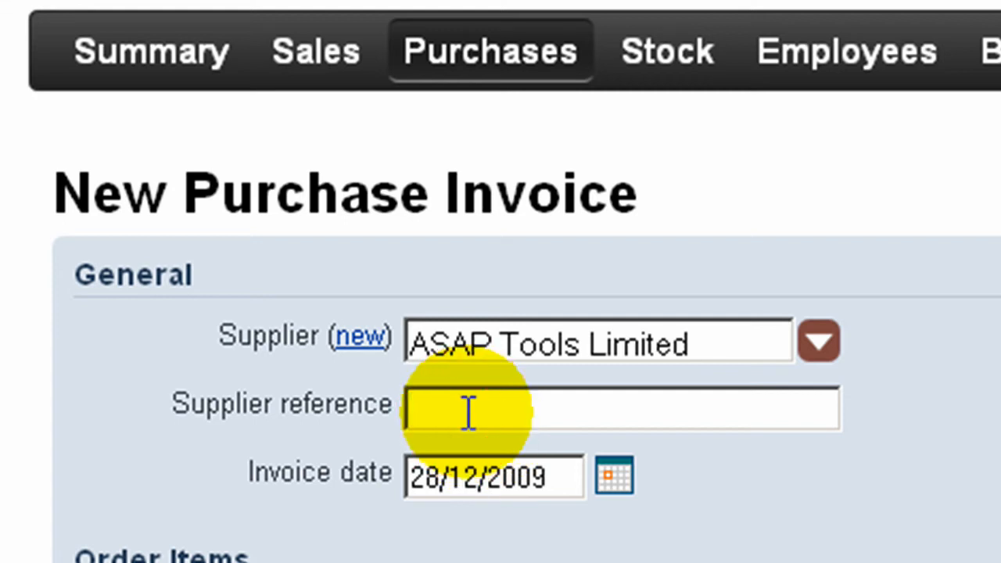
{"action": "type", "text": "87087807"}
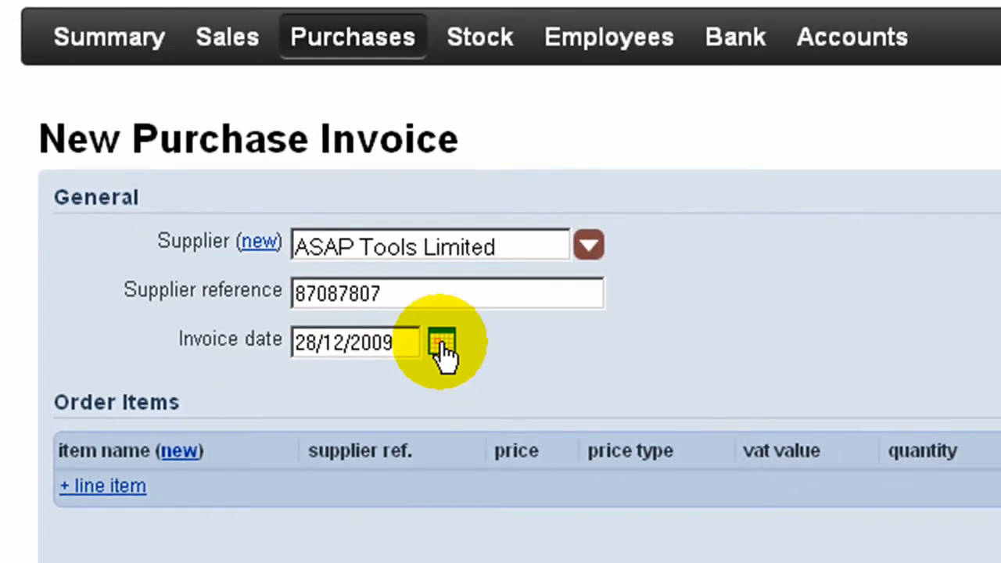
{"action": "left_click", "coordinate": [614, 475]}
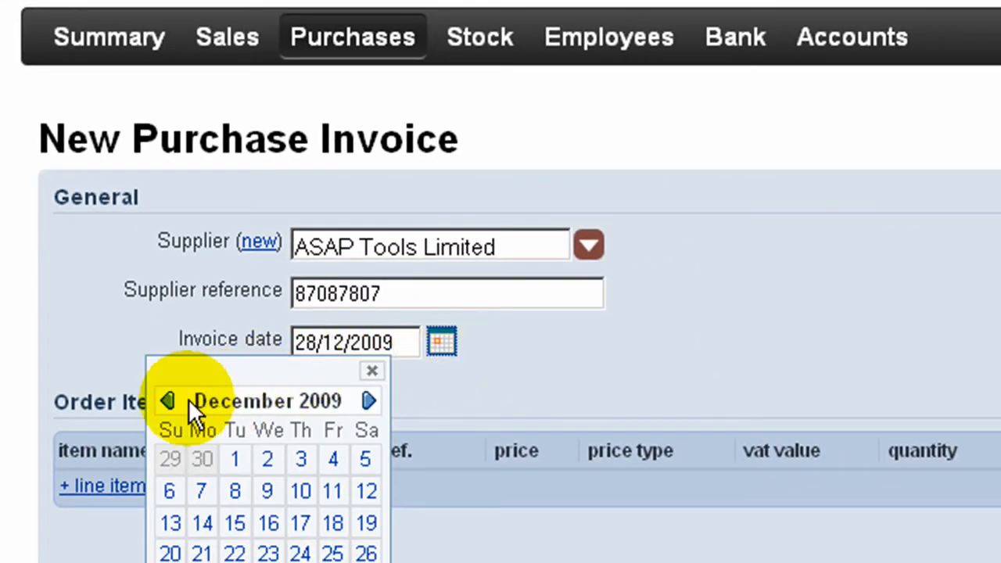
{"action": "left_click", "coordinate": [165, 405]}
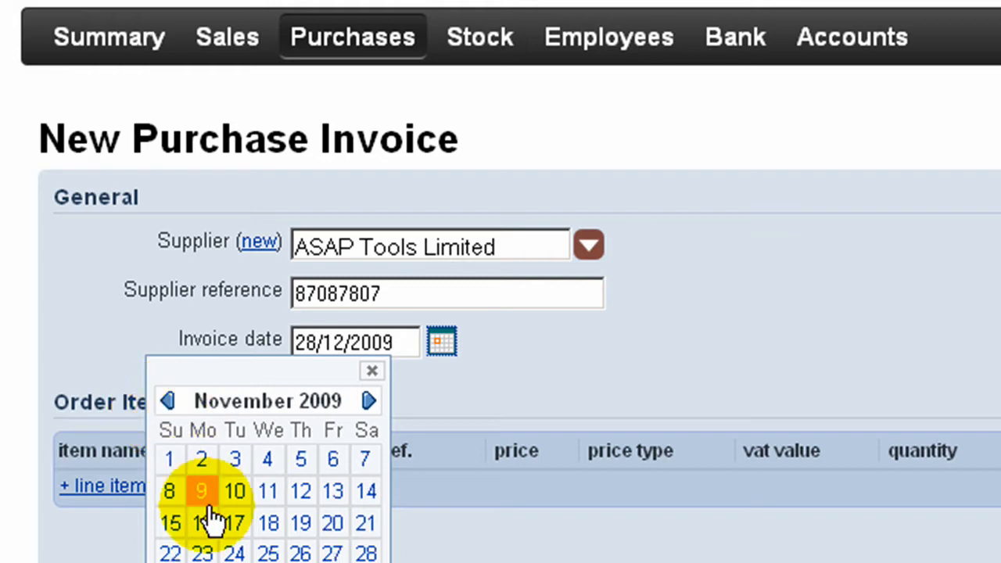
{"action": "left_click", "coordinate": [268, 553]}
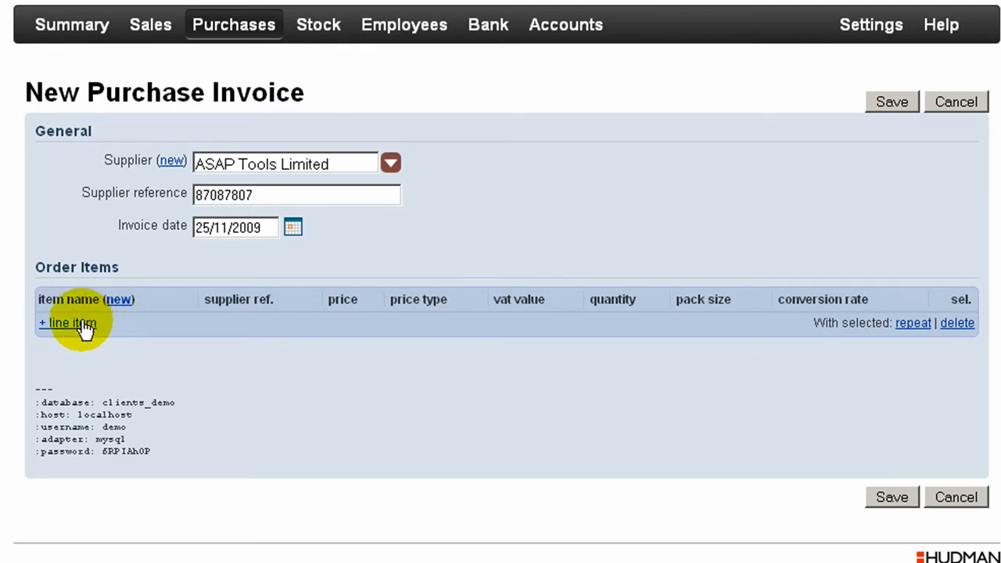
Start a new stock item from the purchase invoice with the item type Asset Order Item.
{"action": "left_click", "coordinate": [119, 301]}
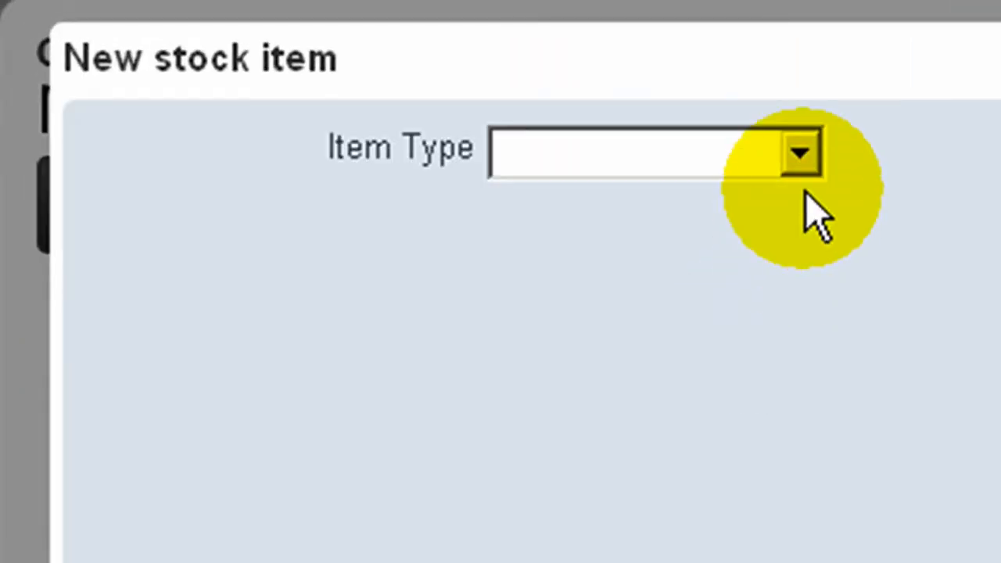
{"action": "left_click", "coordinate": [799, 166]}
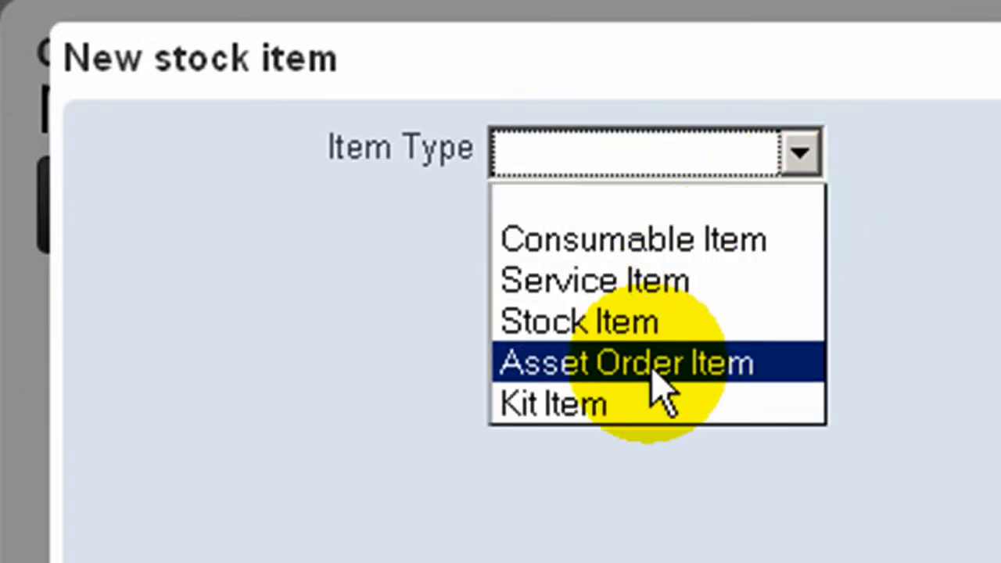
{"action": "left_click", "coordinate": [661, 391]}
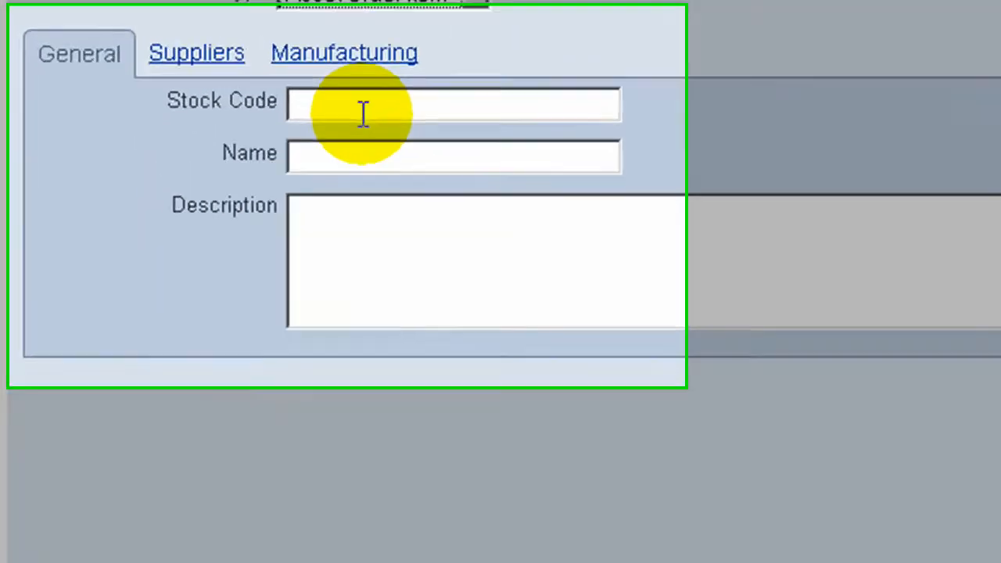
Give the new item the stock code PRESS1, the name Brake Press and the description "B&W Brake Press 50 t".
{"action": "left_click", "coordinate": [357, 110]}
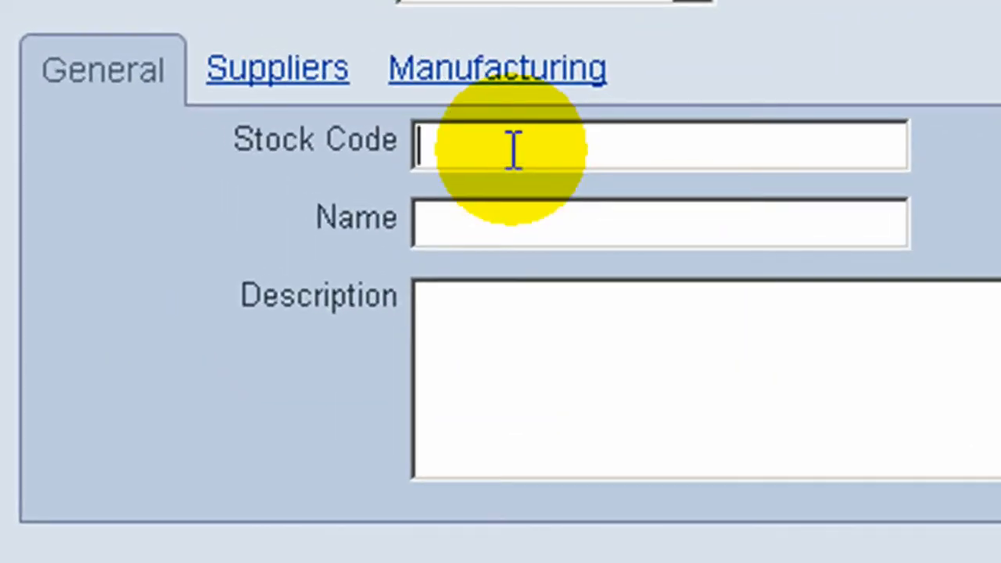
{"action": "type", "text": "PRESS1"}
{"action": "left_click", "coordinate": [481, 219]}
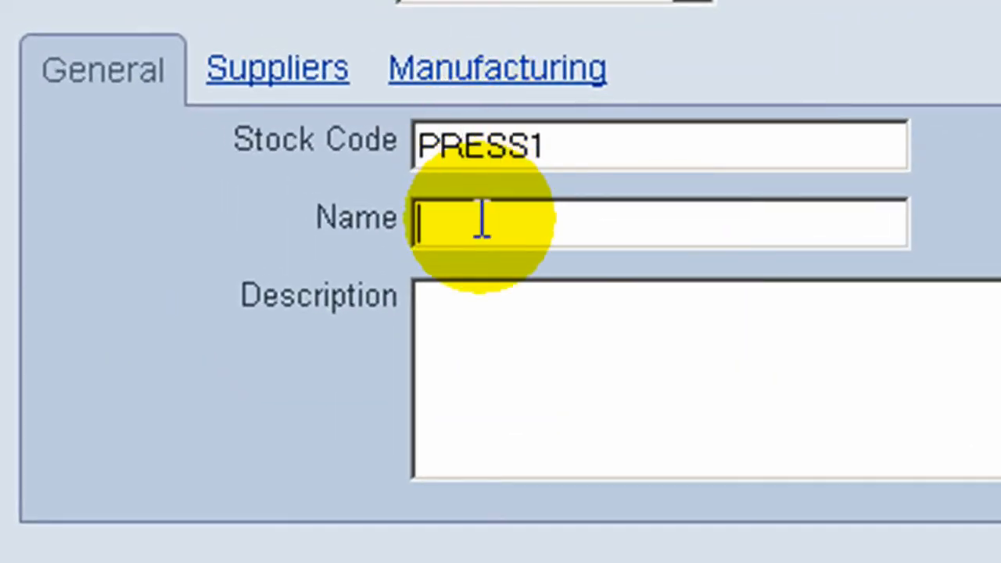
{"action": "type", "text": "Brake Press"}
{"action": "left_click", "coordinate": [487, 313]}
{"action": "type", "text": "B"}
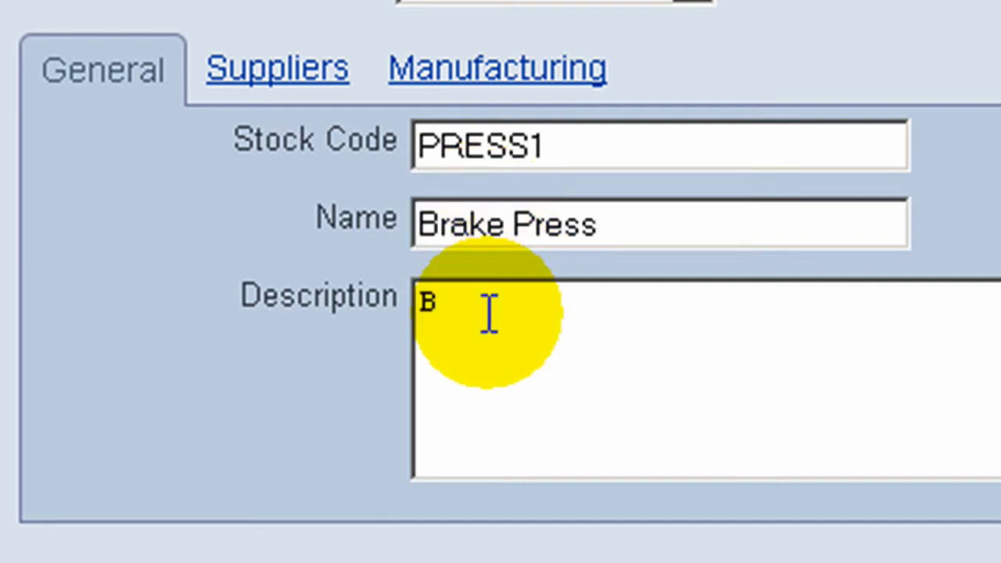
{"action": "type", "text": "&W B"}
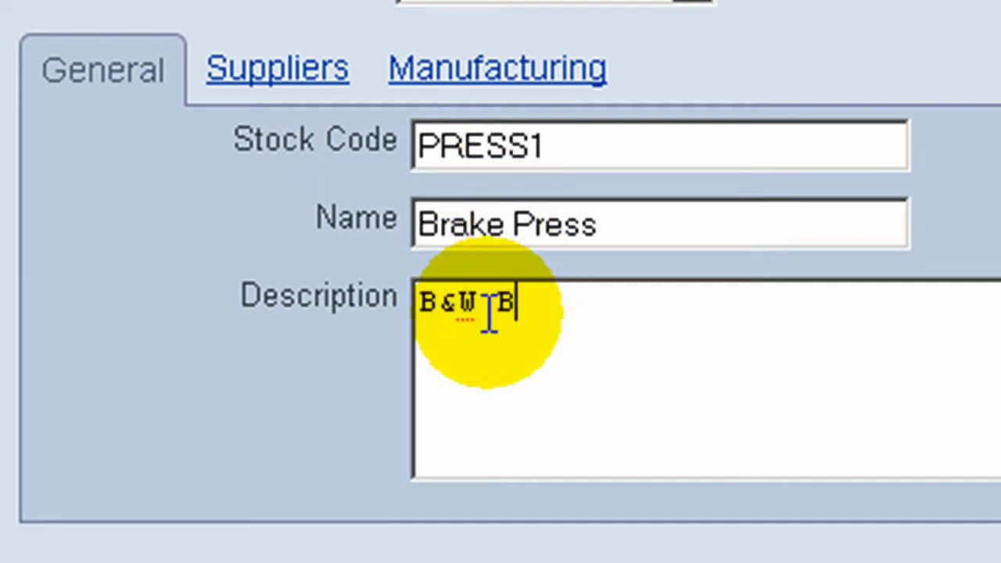
{"action": "type", "text": "rake Press 50 t"}
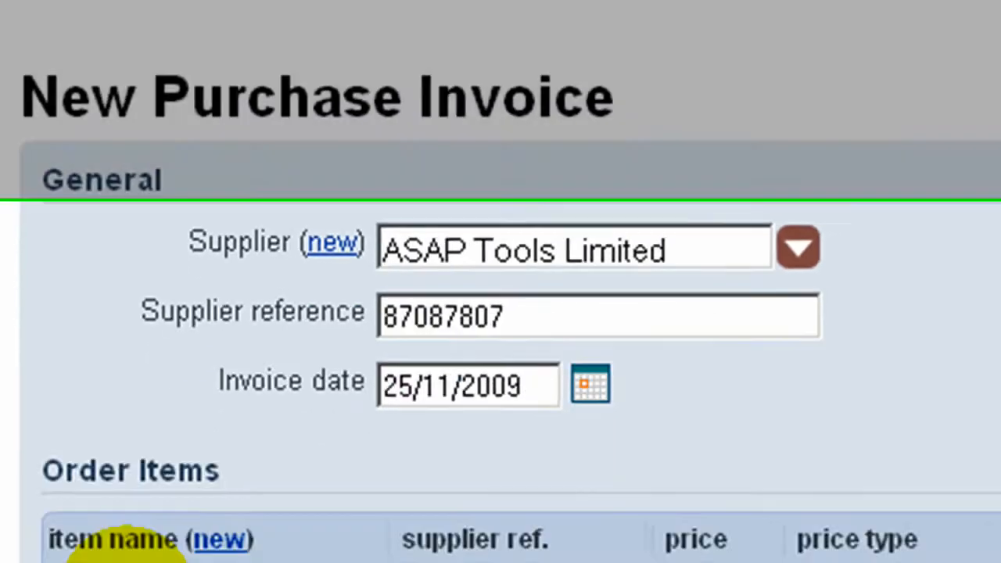
Add a line item for the Brake Press to the invoice with the supplier reference yy%%$7.
{"action": "left_click", "coordinate": [111, 304]}
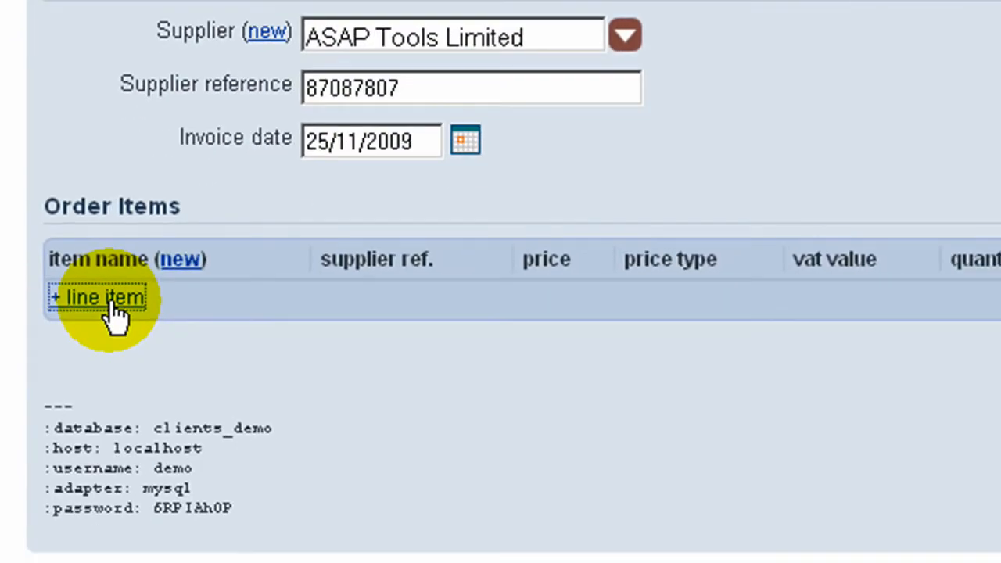
{"action": "left_click", "coordinate": [102, 294]}
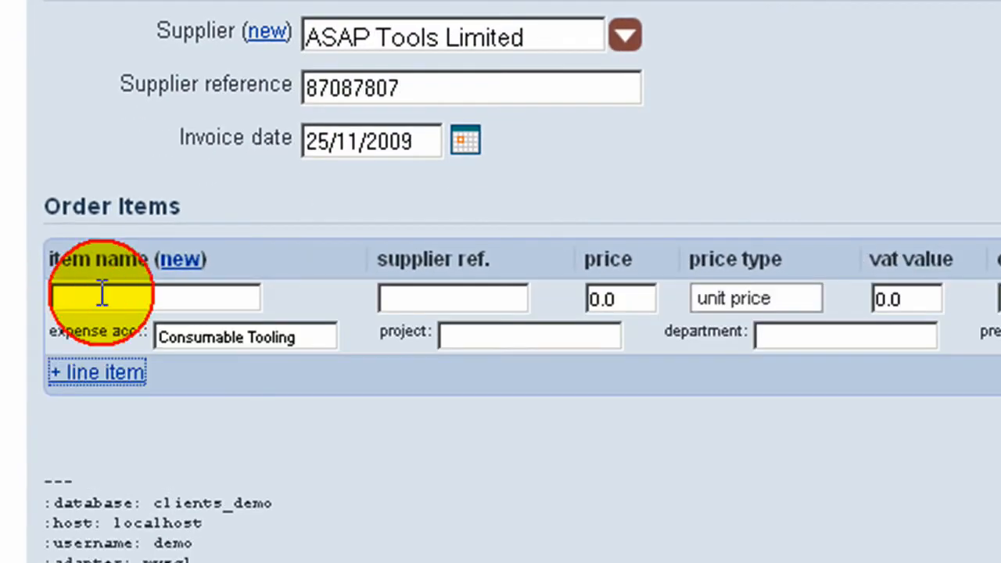
{"action": "type", "text": "brake"}
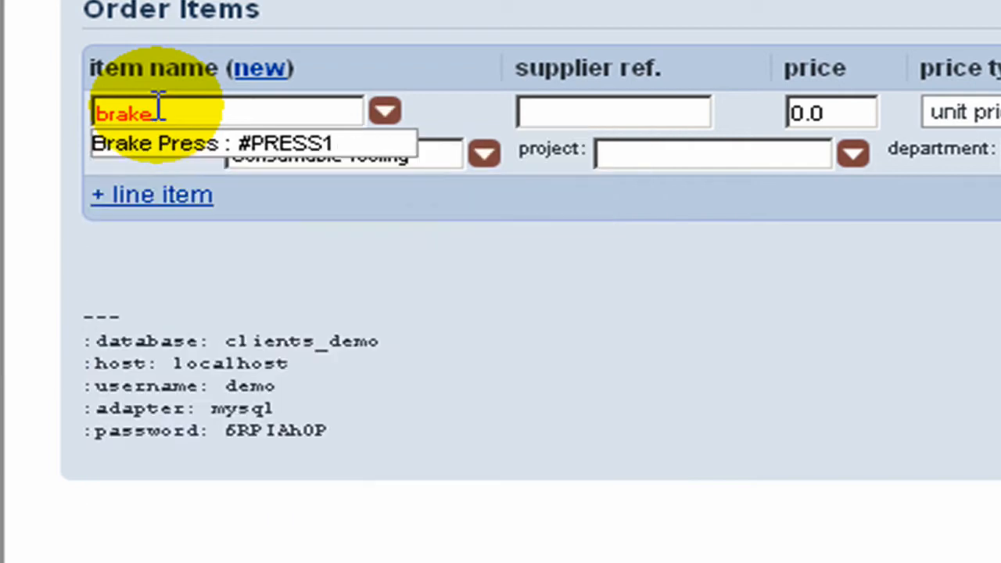
{"action": "left_click", "coordinate": [160, 145]}
{"action": "left_click", "coordinate": [614, 114]}
{"action": "type", "text": "yy%%$7"}
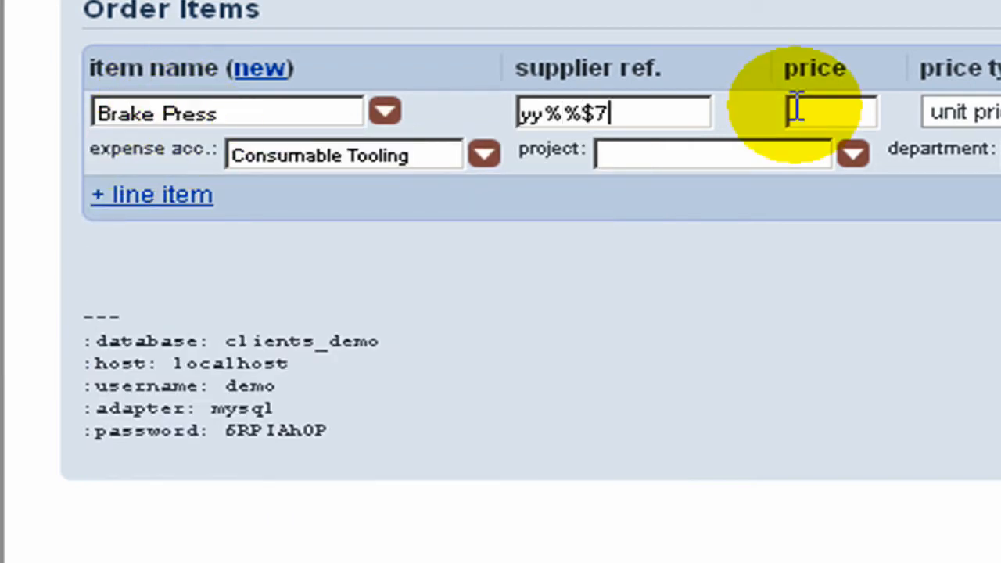
Set the Brake Press line to a price of 35000, a VAT value of 5250 and quantity 1, and save the invoice.
{"action": "left_click", "coordinate": [795, 109]}
{"action": "type", "text": "35000"}
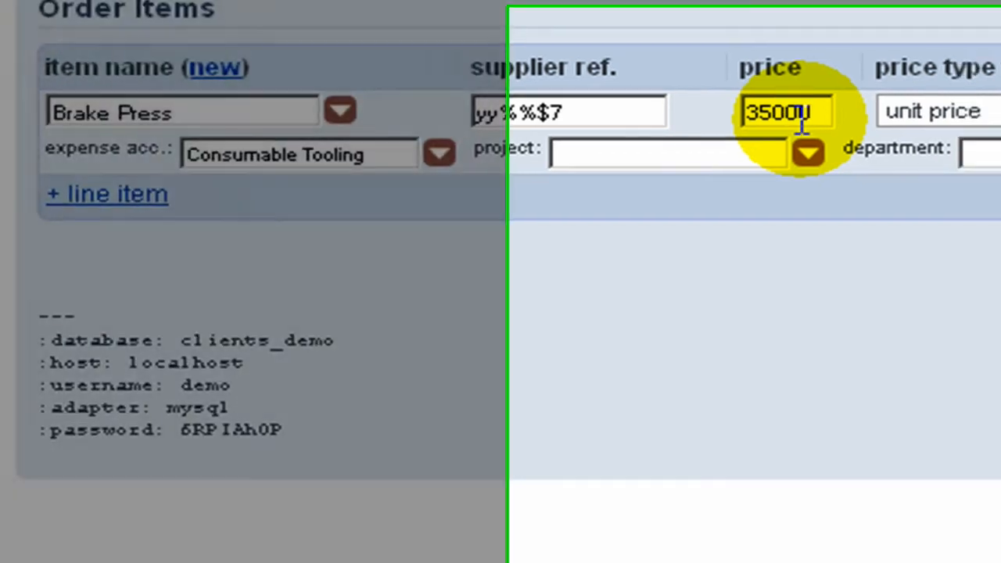
{"action": "key", "text": "Tab"}
{"action": "key", "text": "Tab"}
{"action": "type", "text": "5"}
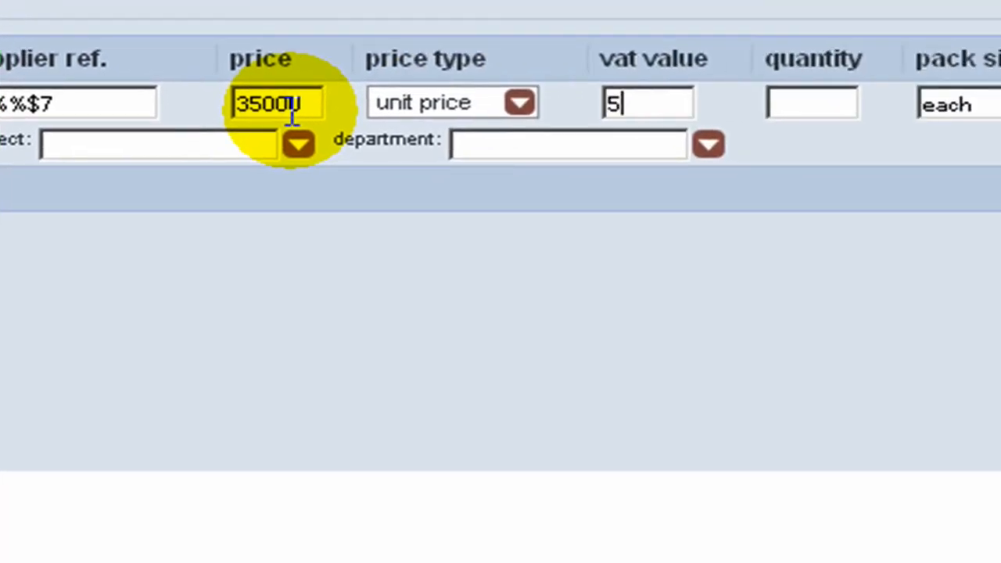
{"action": "type", "text": "250"}
{"action": "key", "text": "Tab"}
{"action": "type", "text": "1"}
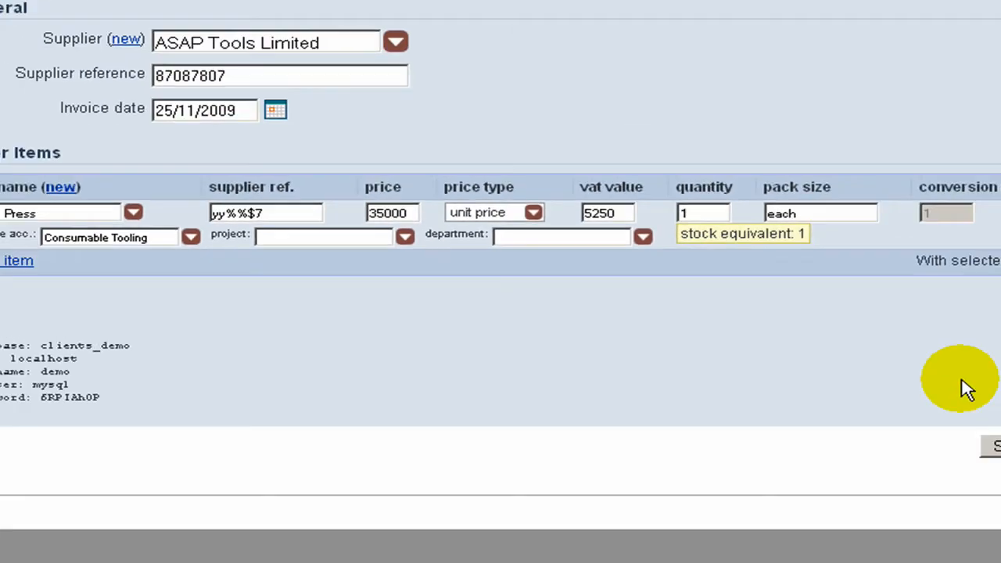
{"action": "left_click", "coordinate": [967, 438]}
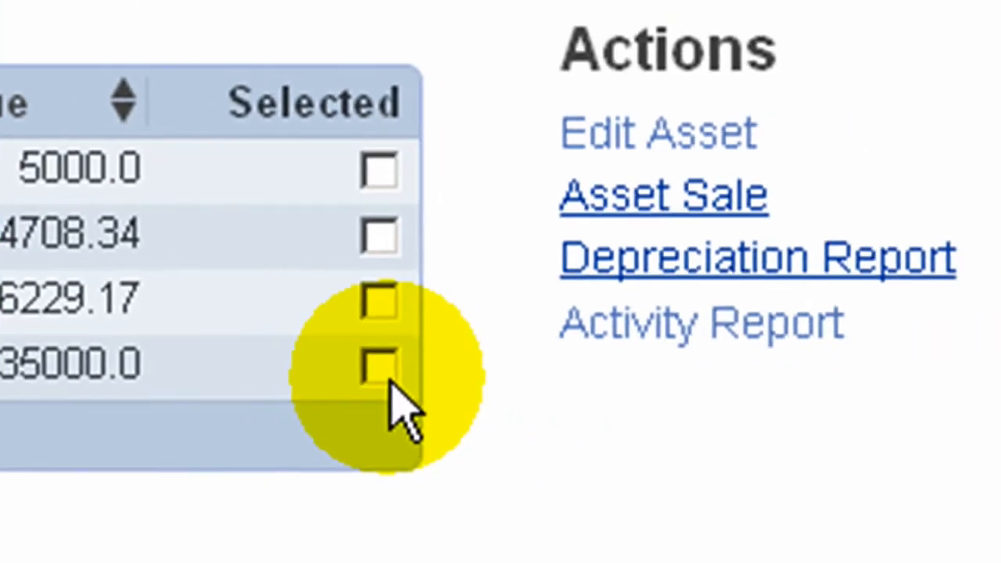
Open the newly purchased Brake Press asset for editing and set its economic life to 180 months.
{"action": "left_click", "coordinate": [383, 377]}
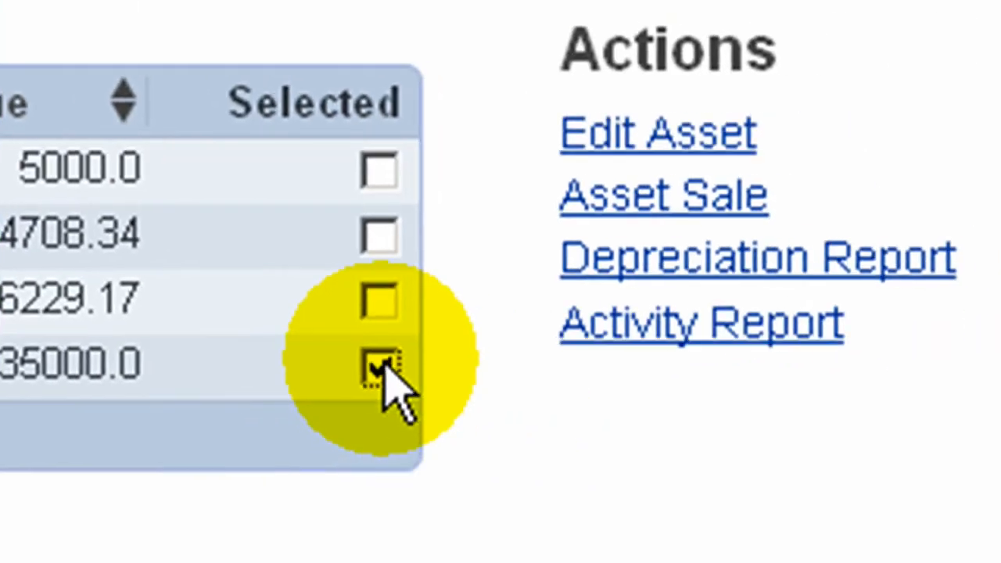
{"action": "left_click", "coordinate": [626, 149]}
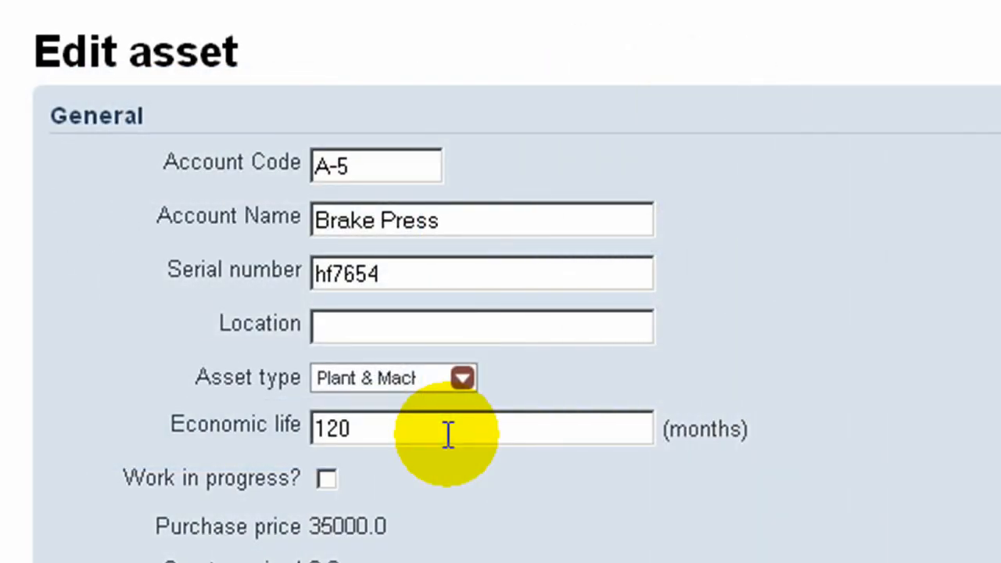
{"action": "left_click_drag", "start_coordinate": [404, 429], "coordinate": [274, 425]}
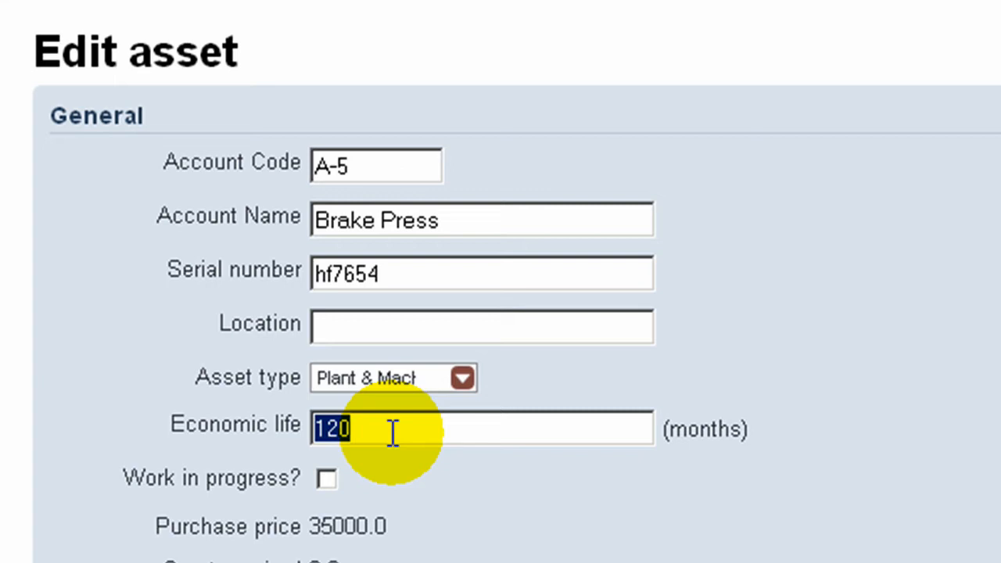
{"action": "type", "text": "1"}
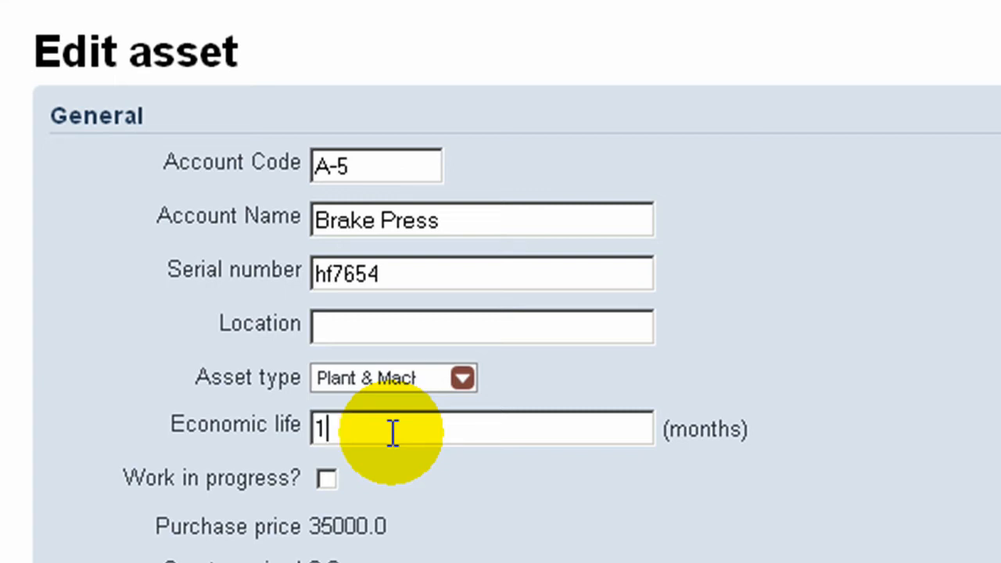
{"action": "type", "text": "80"}
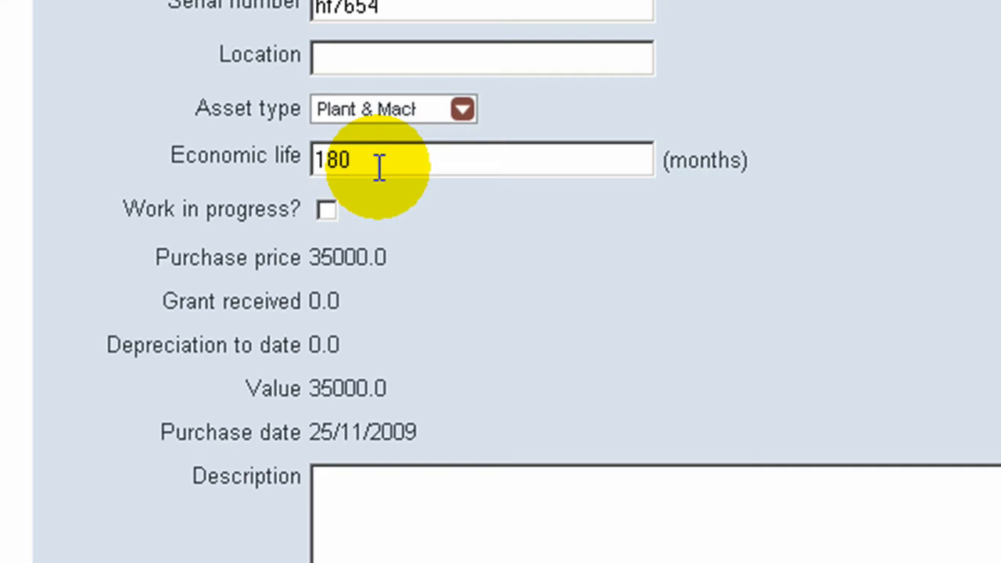
Try marking the Brake Press asset as work in progress and clear the mark again.
{"action": "left_click", "coordinate": [328, 209]}
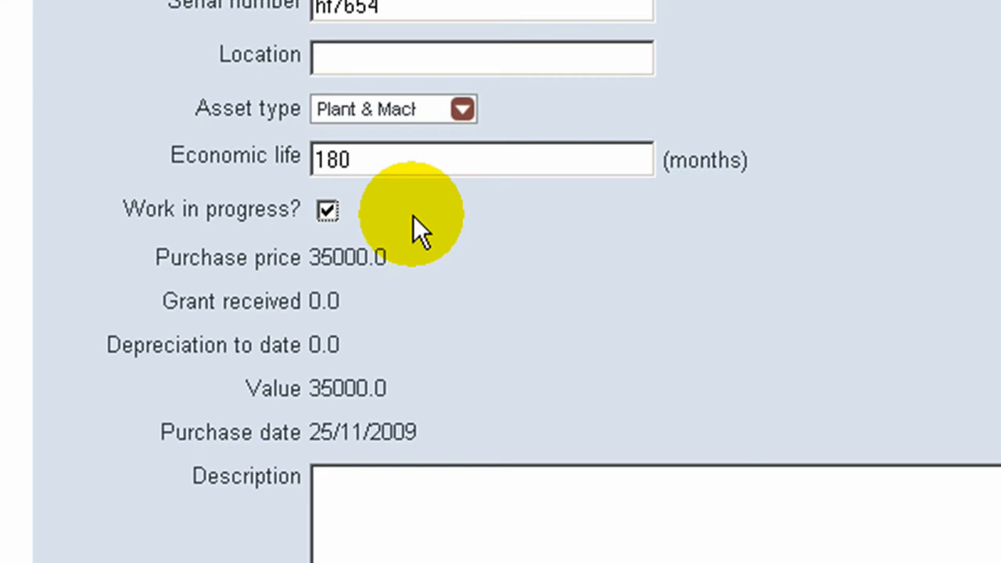
{"action": "left_click", "coordinate": [328, 210]}
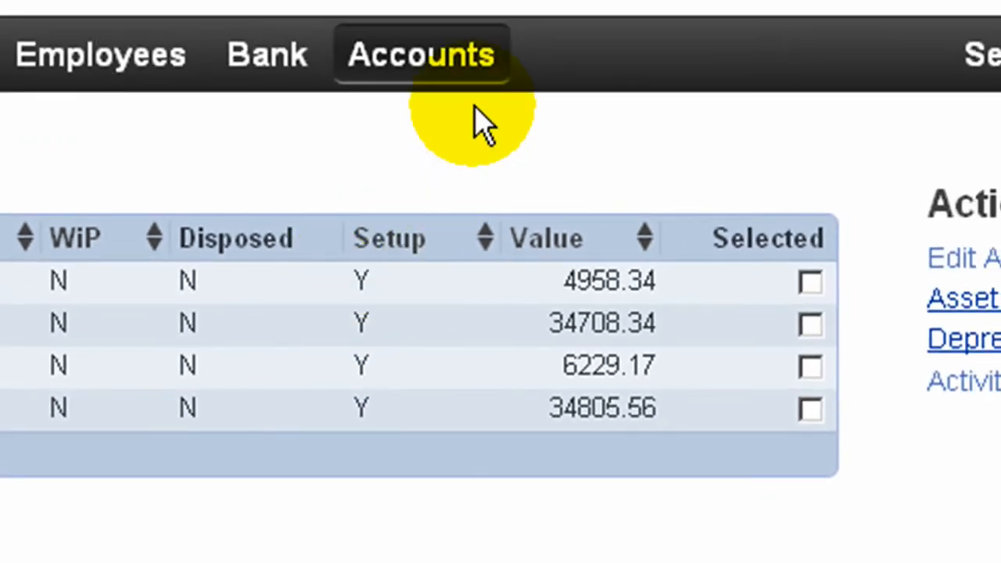
View the transaction log, and open the depreciation report from the assets list with the Brake Press selected.
{"action": "mouse_move", "coordinate": [460, 76]}
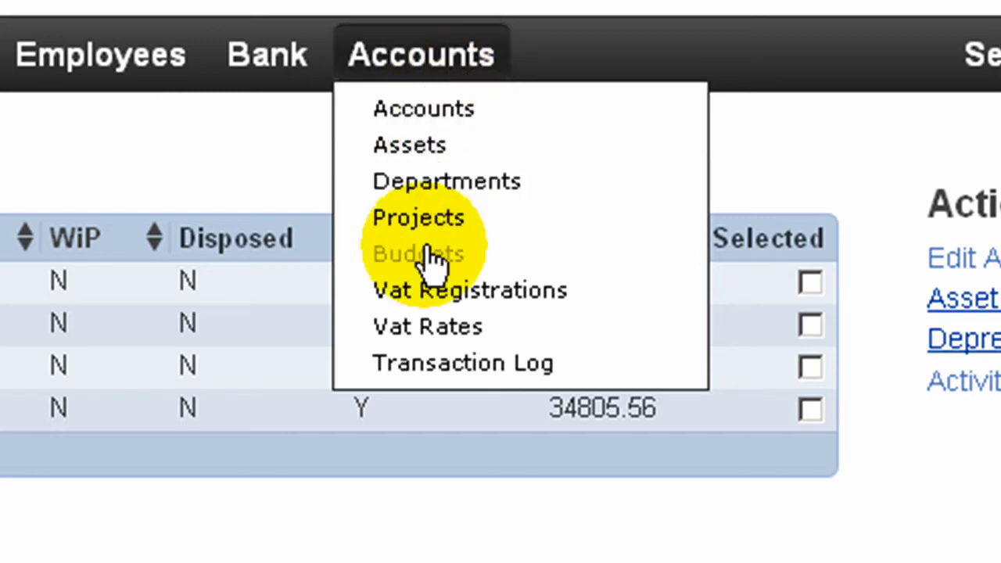
{"action": "left_click", "coordinate": [430, 360]}
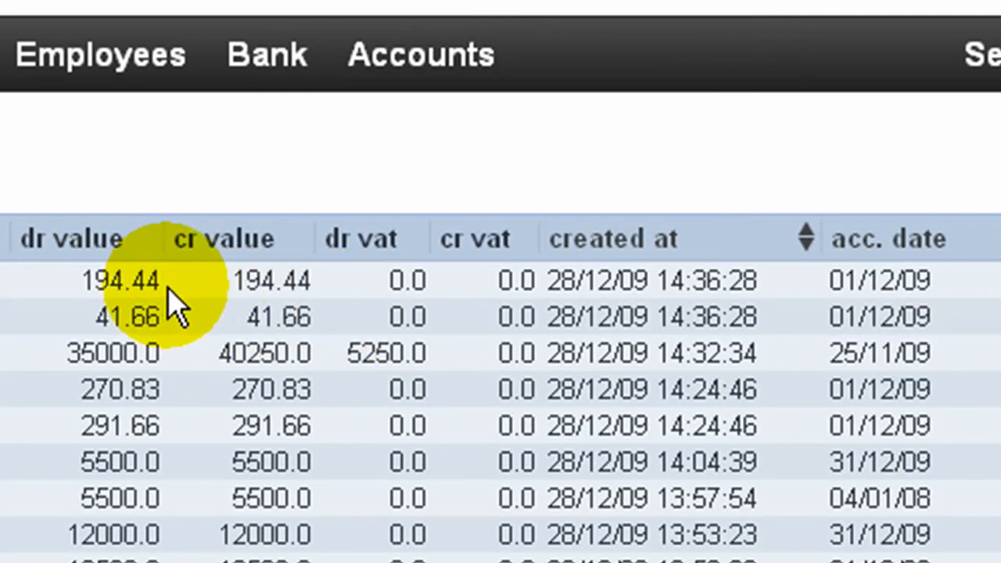
{"action": "left_click", "coordinate": [453, 74]}
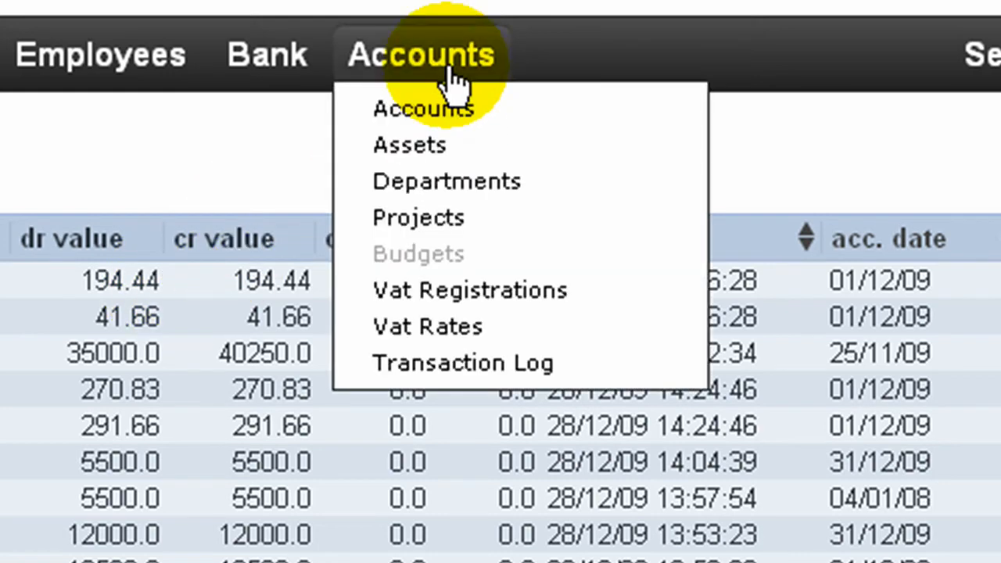
{"action": "left_click", "coordinate": [419, 157]}
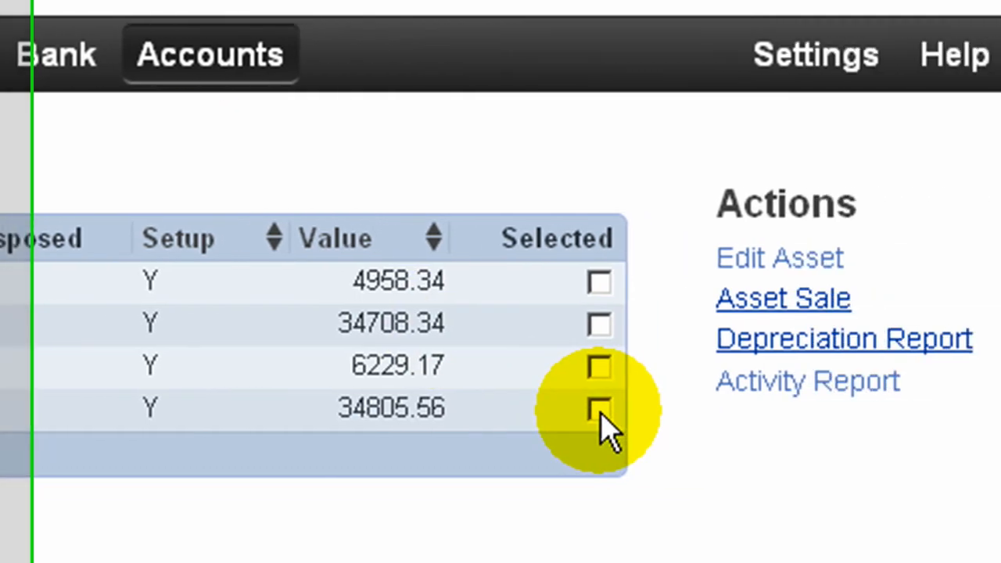
{"action": "left_click", "coordinate": [811, 411]}
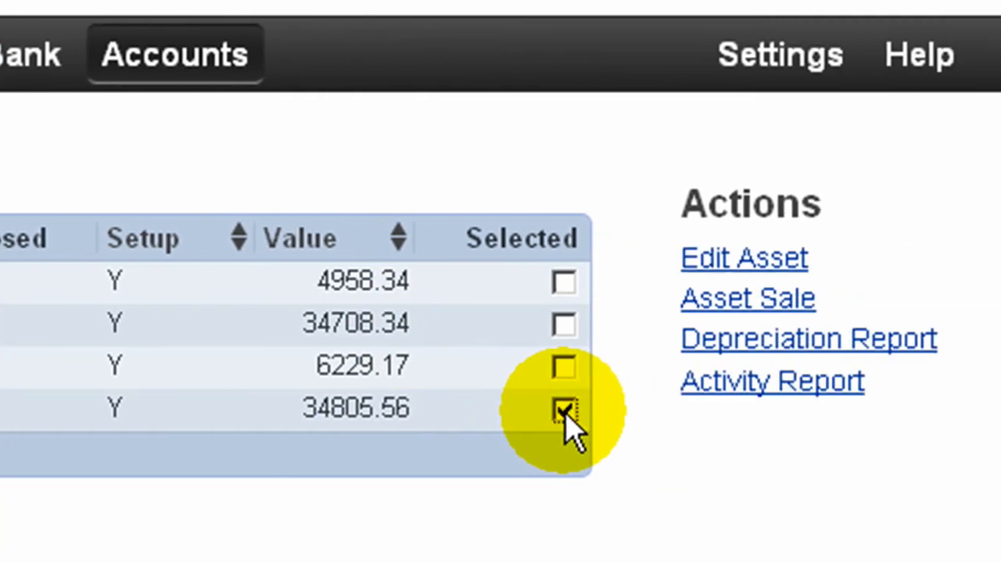
{"action": "left_click", "coordinate": [709, 261]}
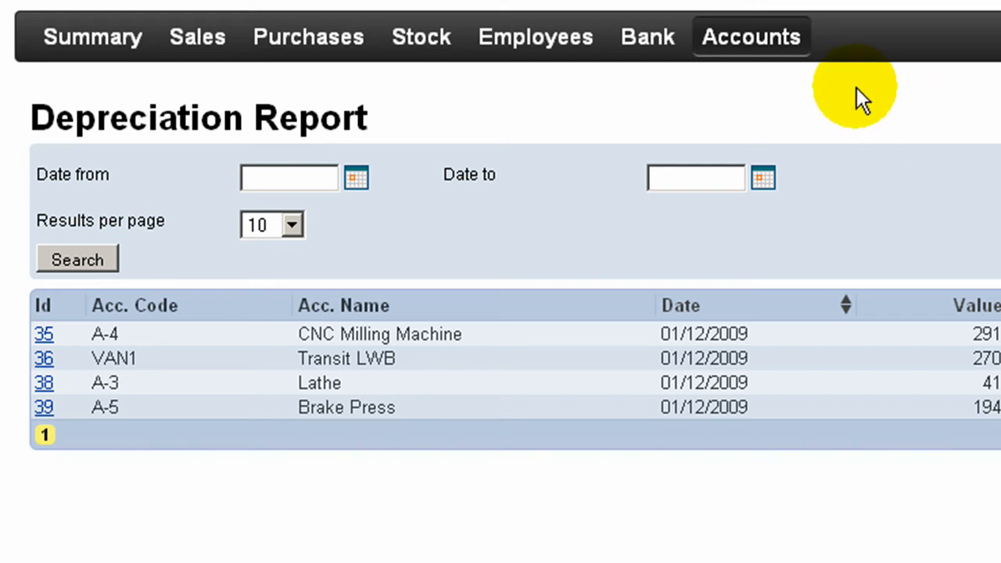
Return to the assets list and open the activity report for the Brake Press.
{"action": "left_click", "coordinate": [797, 56]}
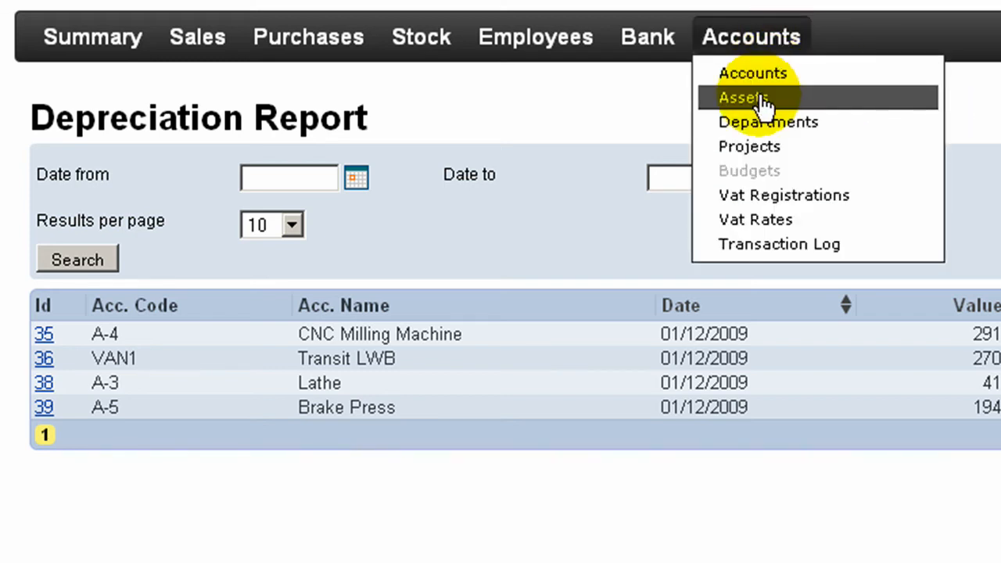
{"action": "left_click", "coordinate": [763, 99]}
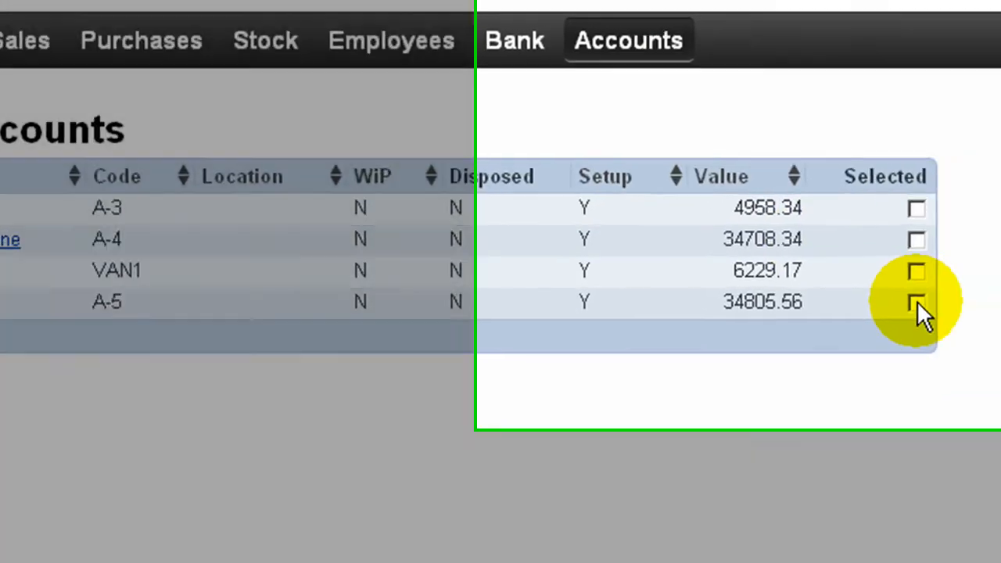
{"action": "left_click", "coordinate": [917, 307]}
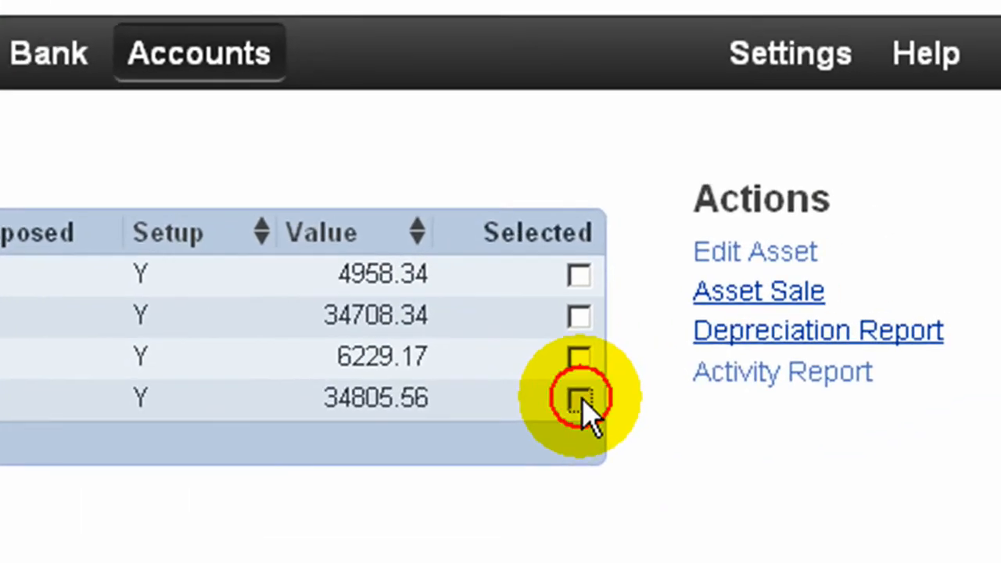
{"action": "left_click", "coordinate": [779, 383]}
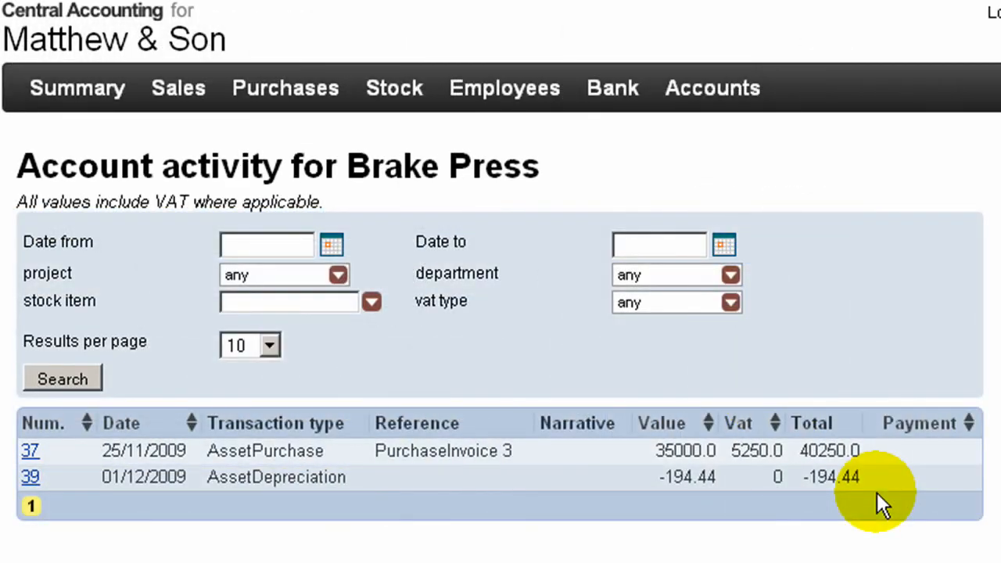
Start an asset sale invoice from the assets list and add a line item for the Transit LWB.
{"action": "mouse_move", "coordinate": [727, 96]}
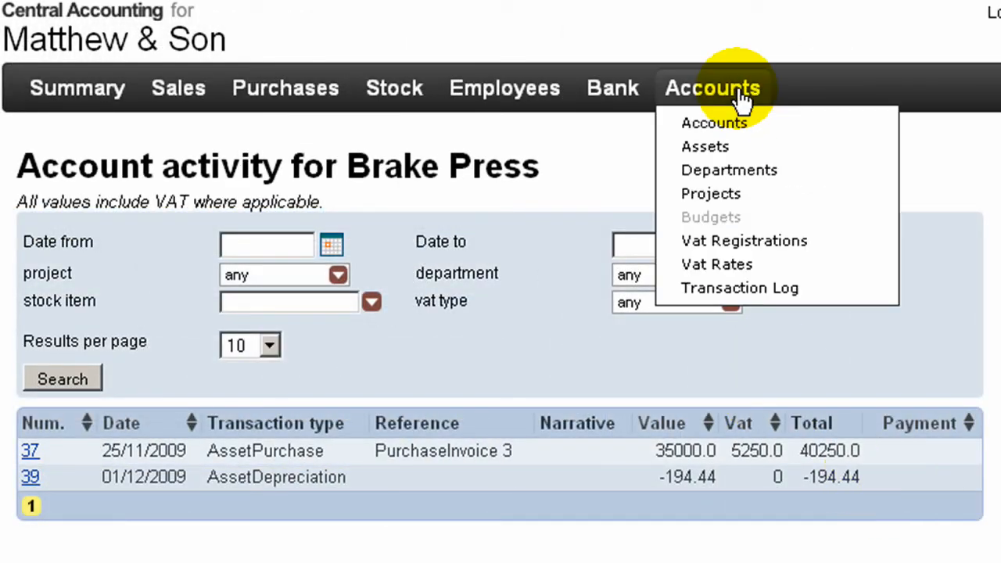
{"action": "left_click", "coordinate": [704, 149]}
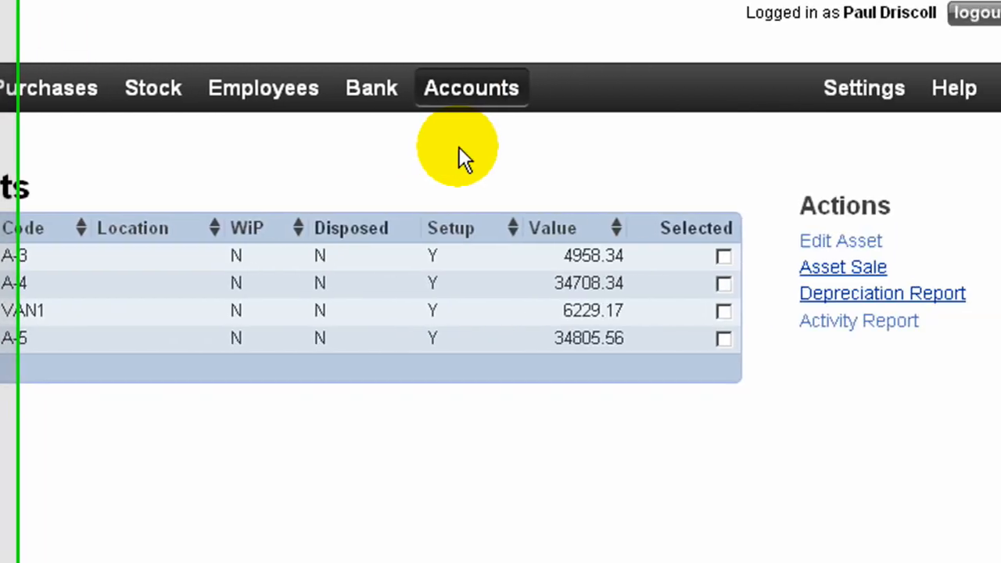
{"action": "left_click", "coordinate": [842, 270]}
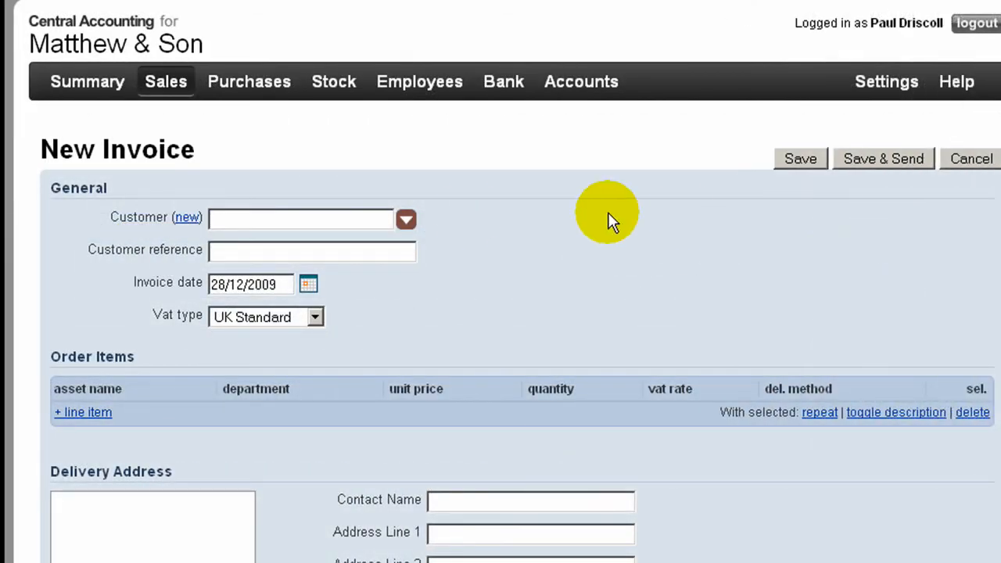
{"action": "left_click", "coordinate": [82, 421]}
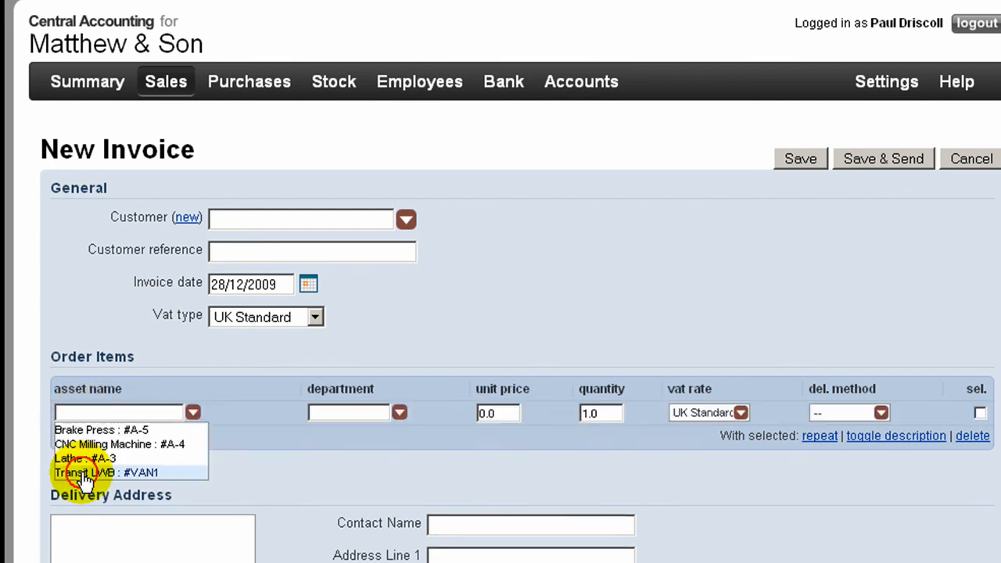
{"action": "left_click", "coordinate": [81, 474]}
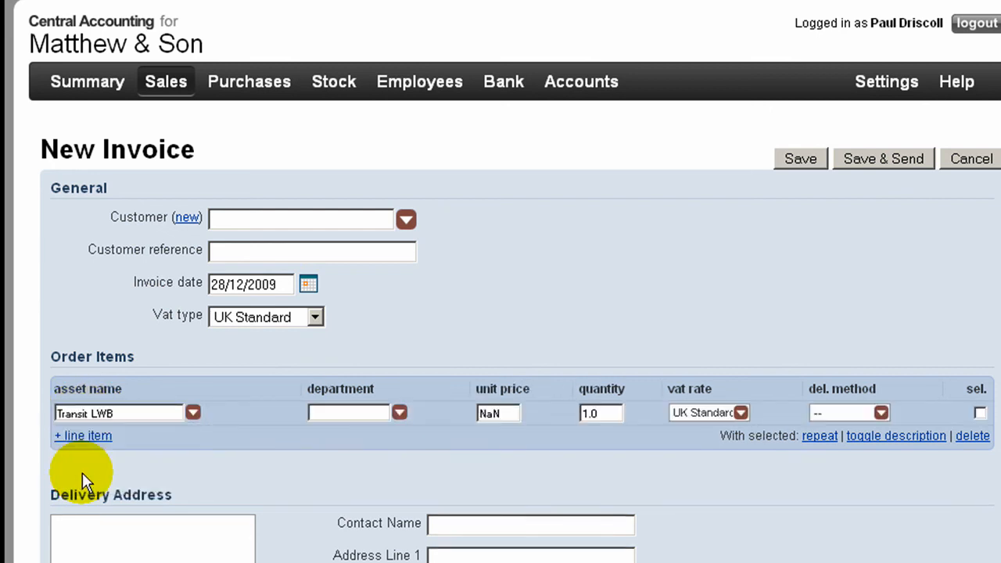
Set the invoice's customer to Dery Kitchens Limited and the invoice date to 31/12/2009.
{"action": "left_click", "coordinate": [240, 218]}
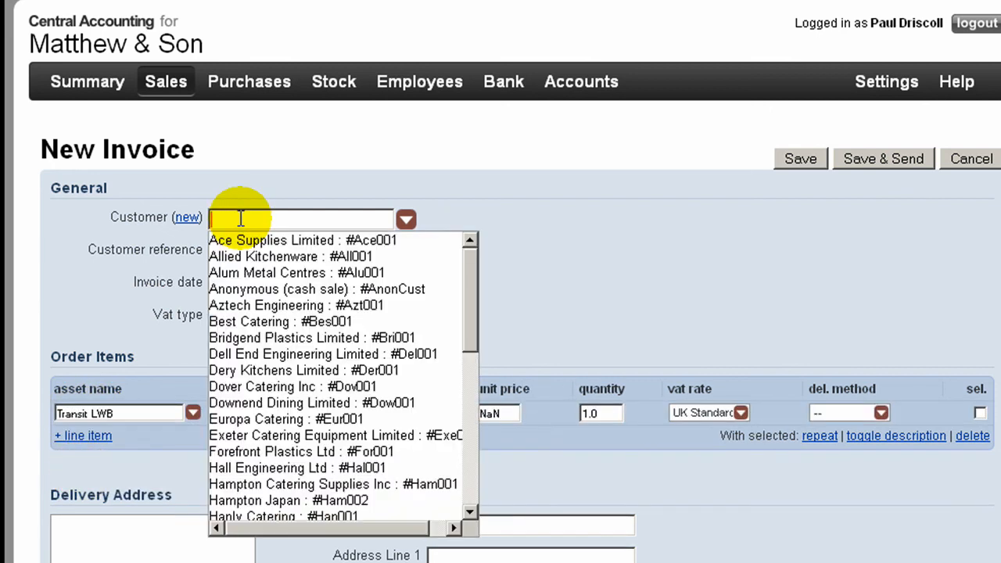
{"action": "left_click", "coordinate": [228, 372]}
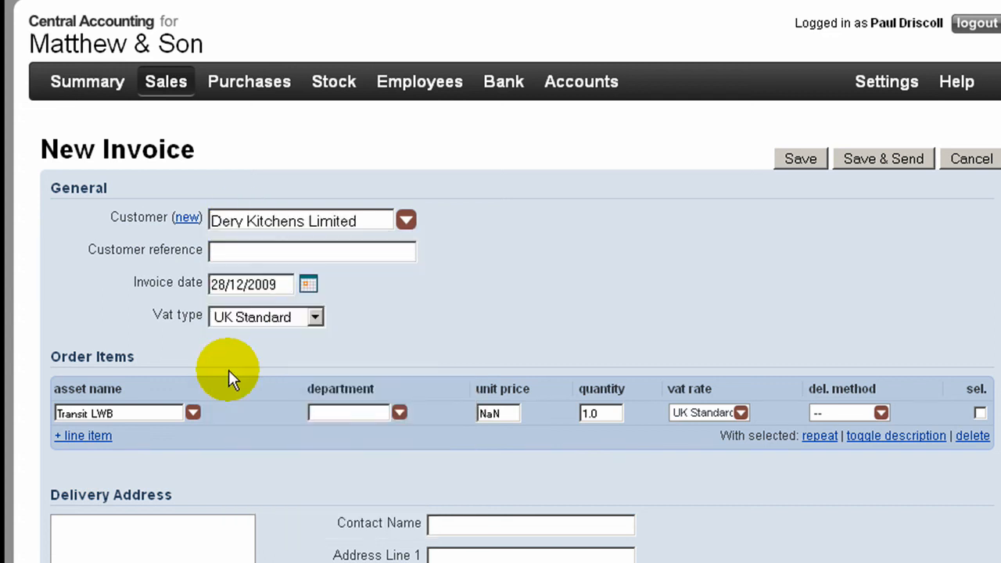
{"action": "left_click", "coordinate": [308, 286]}
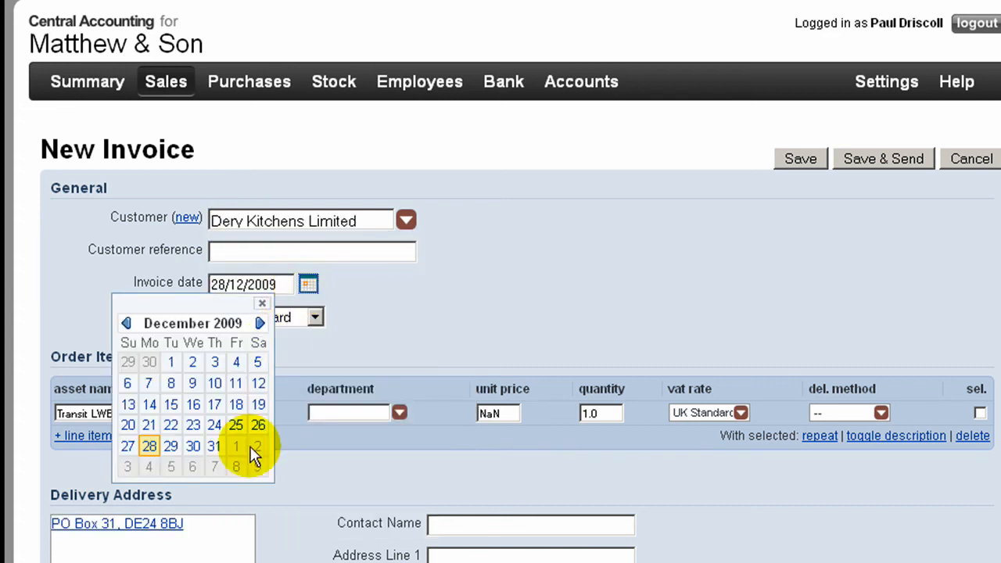
{"action": "left_click", "coordinate": [212, 448]}
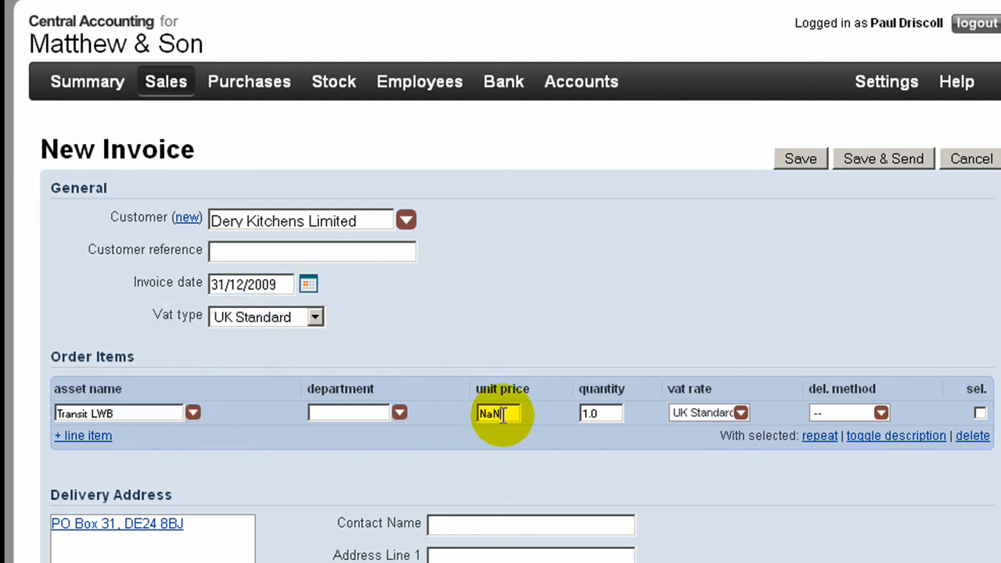
Set the unit price of the Transit LWB line to 15000.
{"action": "left_click_drag", "start_coordinate": [503, 414], "coordinate": [457, 417]}
{"action": "type", "text": "1"}
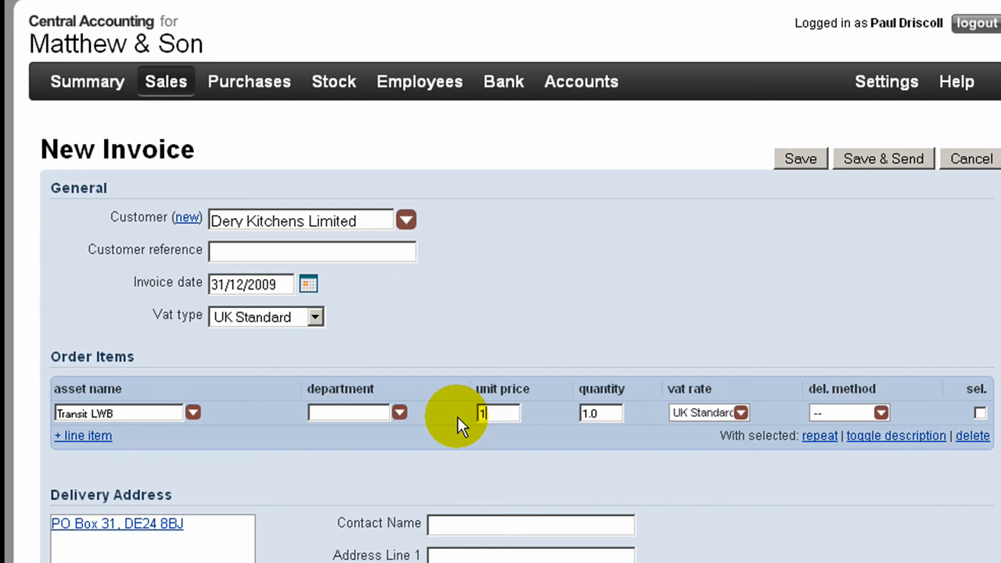
{"action": "type", "text": "5000"}
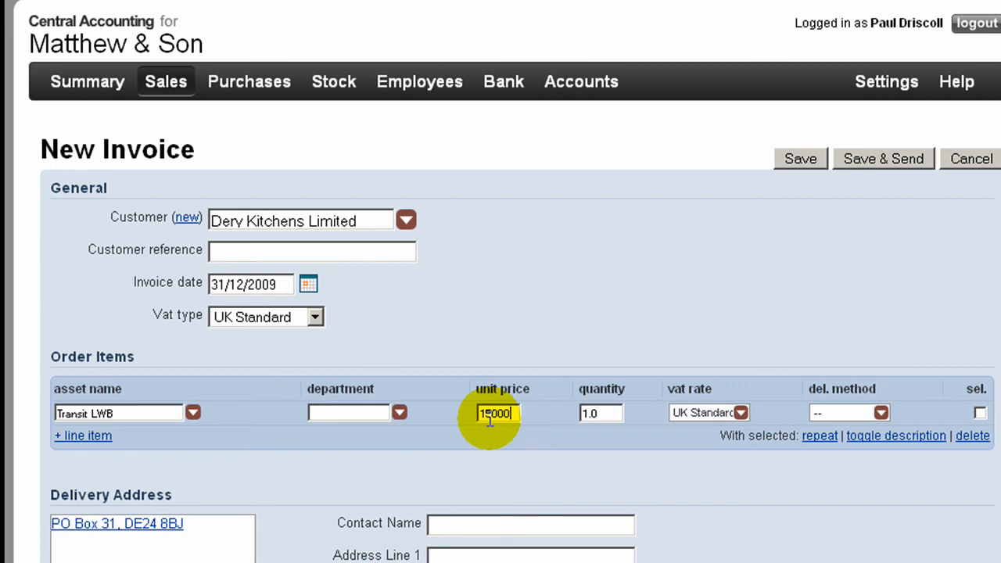
{"action": "left_click", "coordinate": [691, 351]}
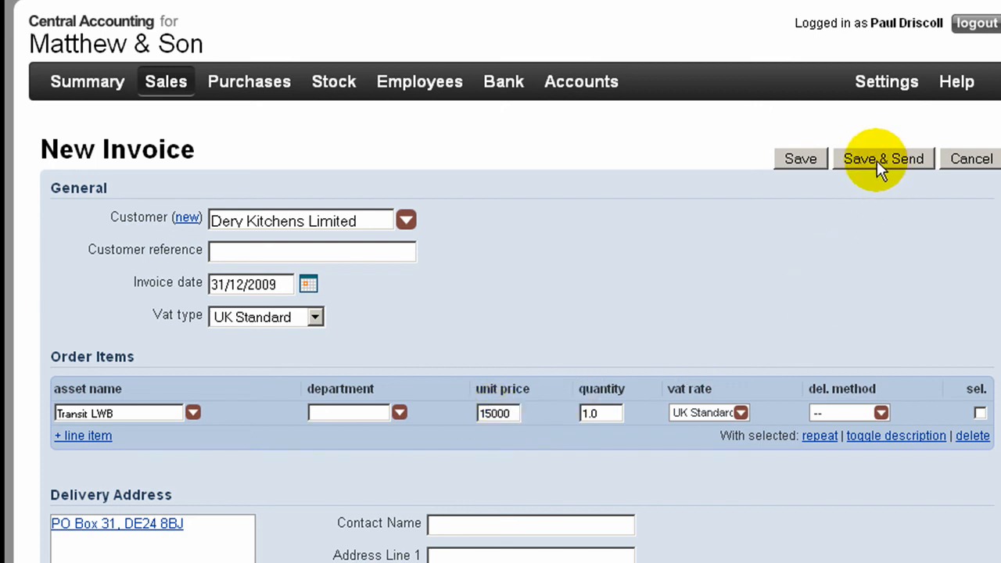